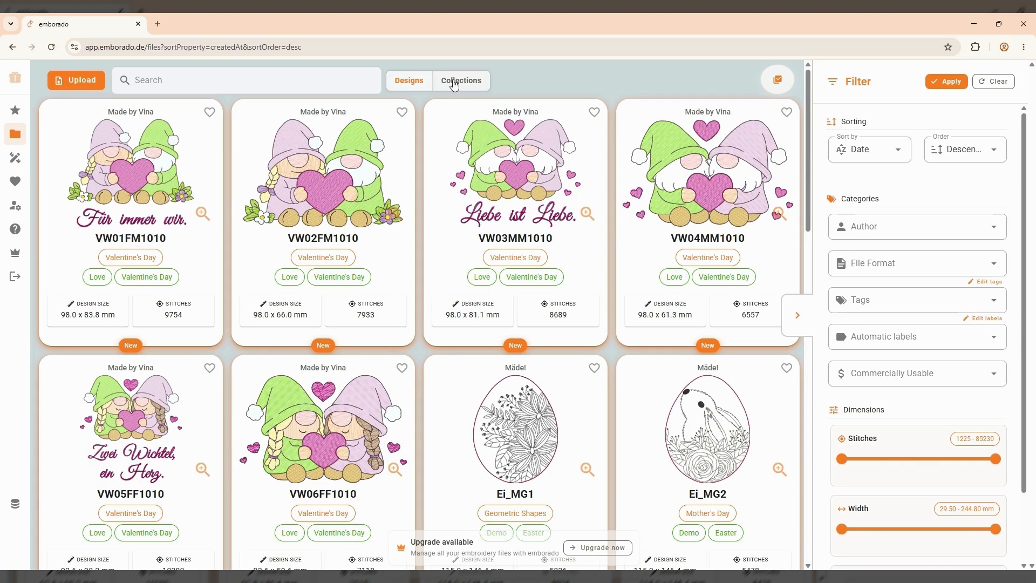
# Create the 'Easter Mug Rugs' collection with a description crediting the mug rugs' maker
pyautogui.click(455, 84)
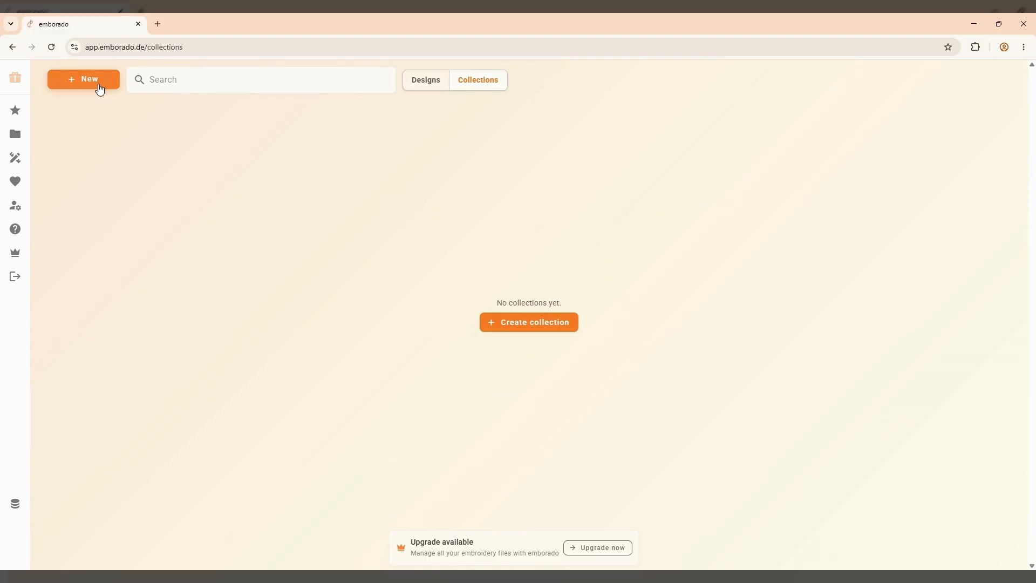
pyautogui.click(538, 326)
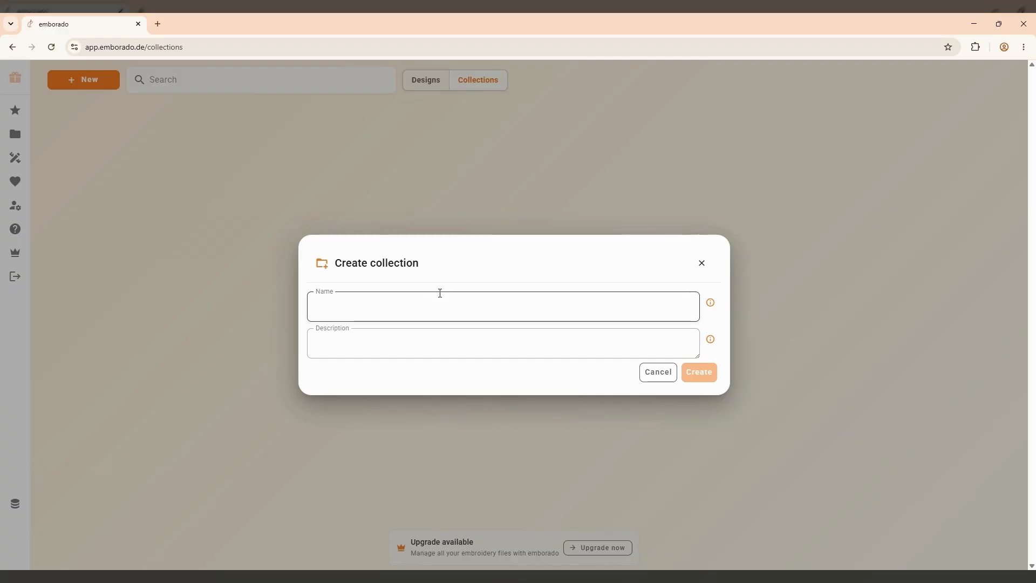
pyautogui.click(445, 299)
pyautogui.write('Easter Mug Rugs')
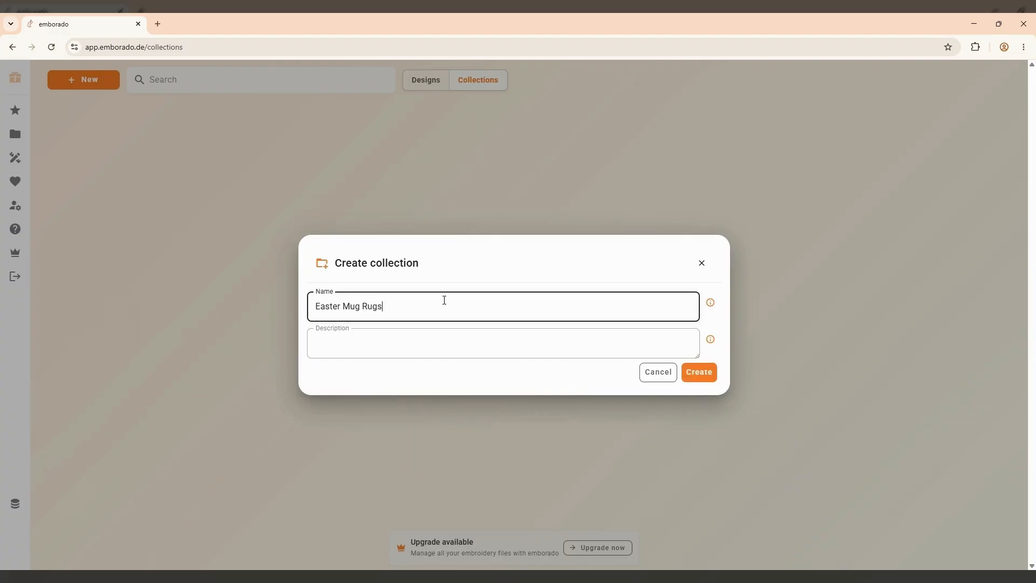
pyautogui.click(401, 351)
pyautogui.write('Mug Rugs create')
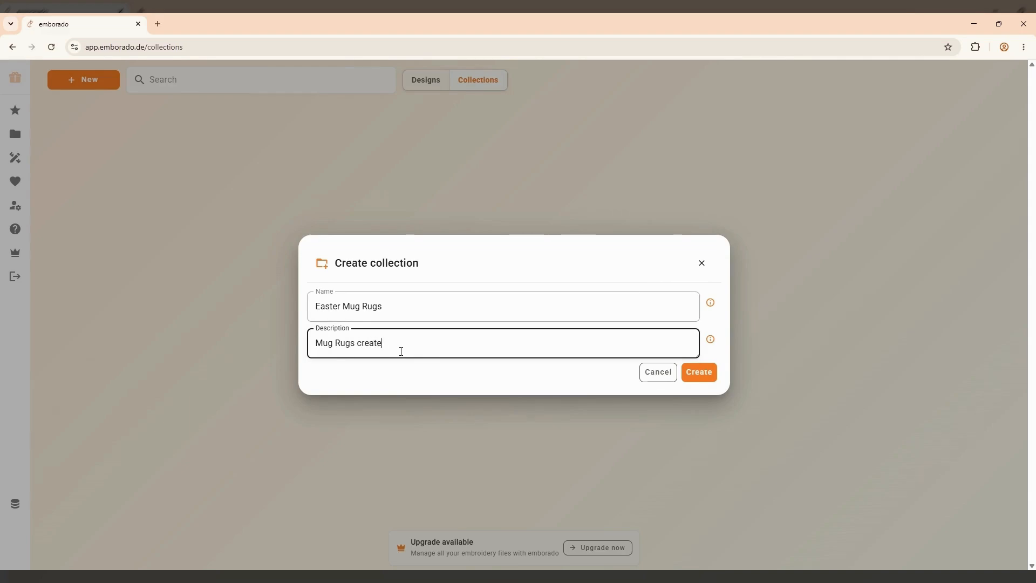
pyautogui.write('d by Mäde! by Kasia')
pyautogui.click(708, 378)
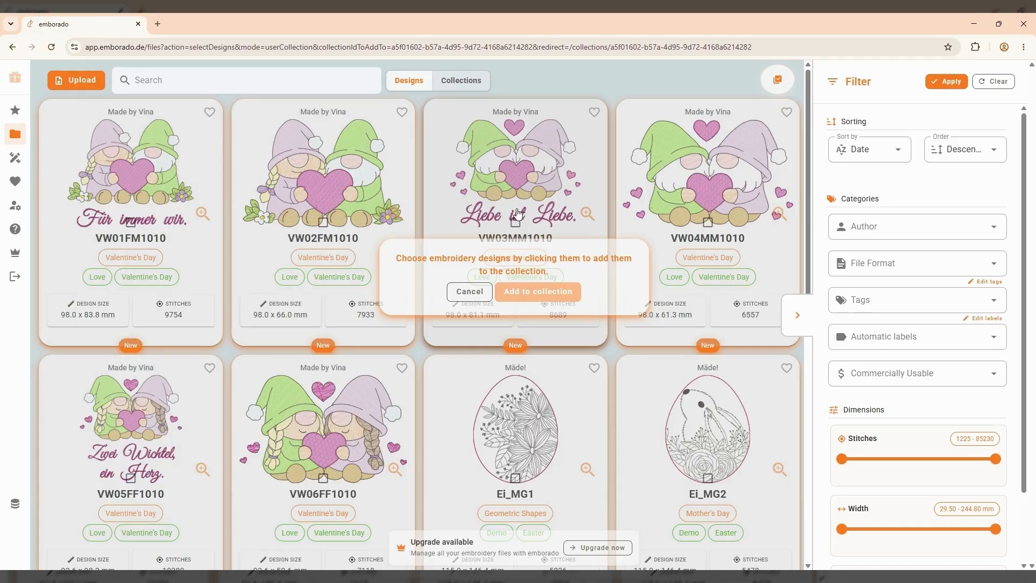
# Select egg designs Ei_MG1 through Ei_MG8 and add all eight to Easter Mug Rugs
pyautogui.scroll(-1, 495, 401)
pyautogui.click(496, 400)
pyautogui.click(713, 401)
pyautogui.scroll(-3, 237, 437)
pyautogui.click(182, 443)
pyautogui.click(287, 445)
pyautogui.click(471, 443)
pyautogui.click(680, 449)
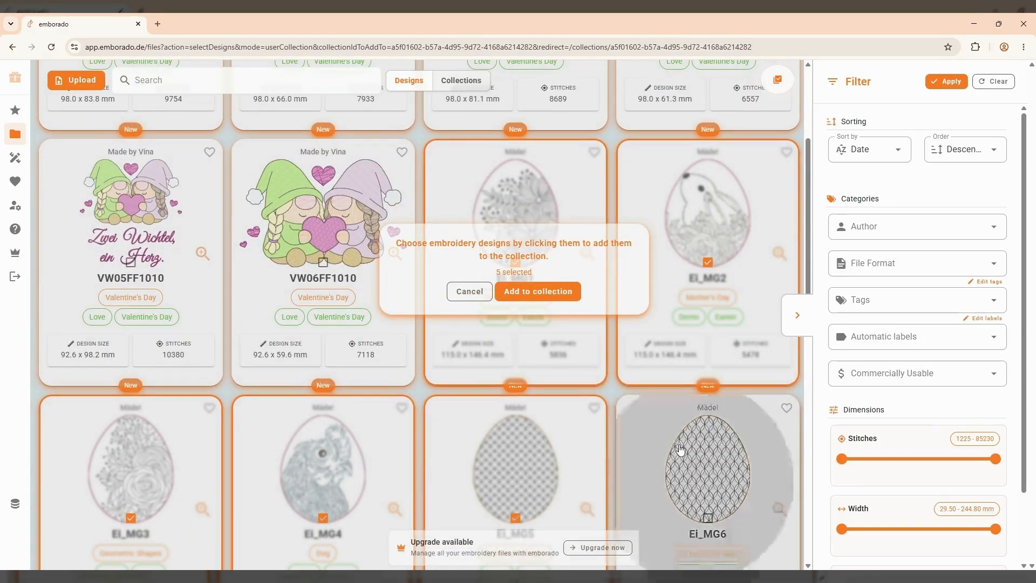
pyautogui.scroll(-4, 664, 432)
pyautogui.click(137, 484)
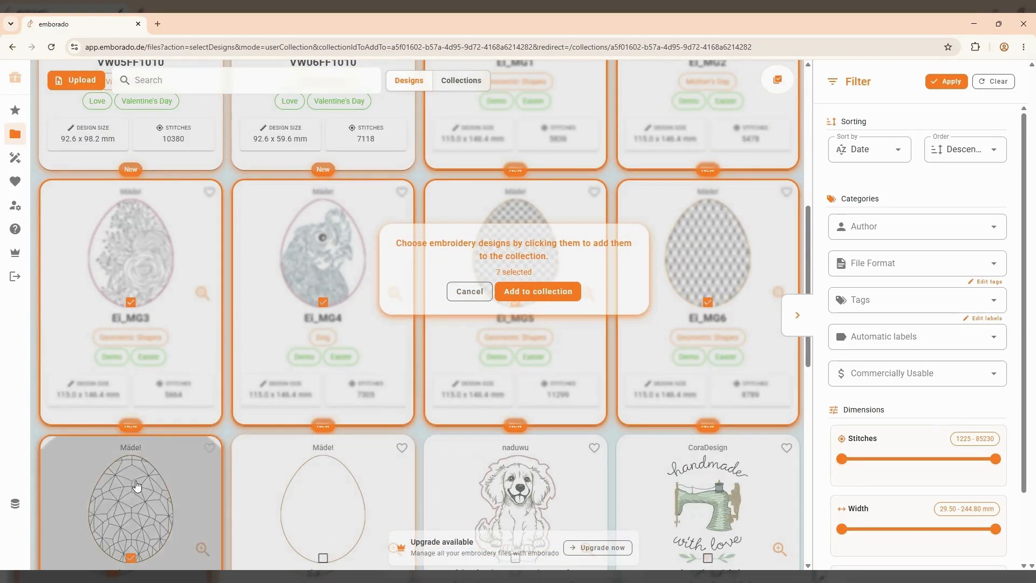
pyautogui.click(328, 481)
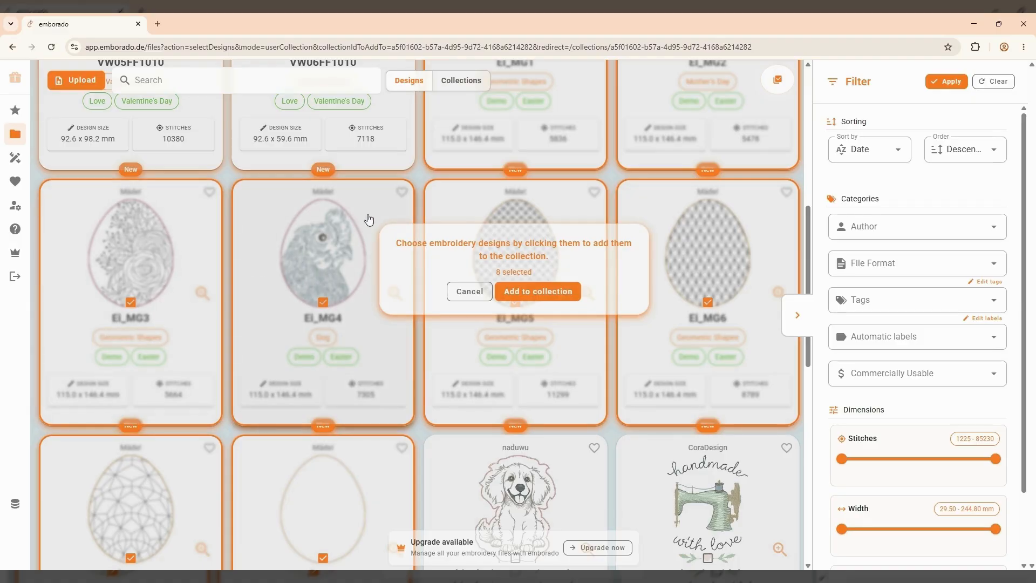
pyautogui.click(538, 294)
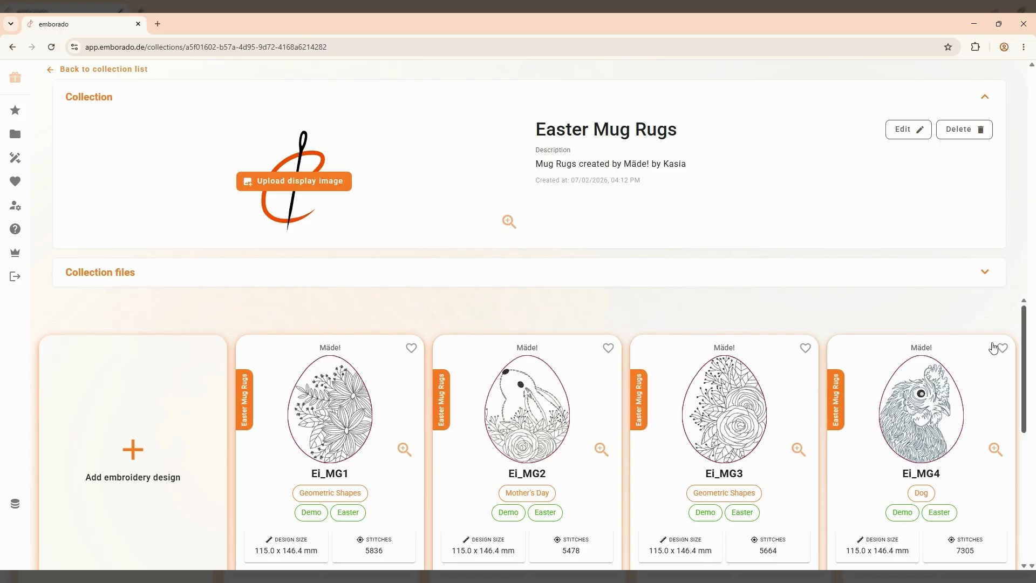
# Review the added egg designs, visit the design library, then reopen the Easter Mug Rugs collection
pyautogui.scroll(-5, 718, 335)
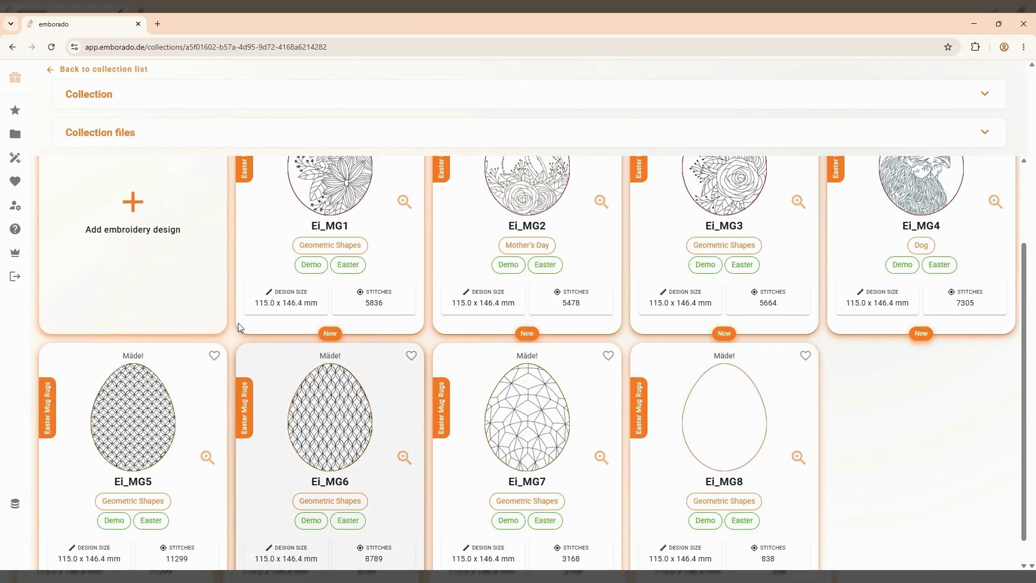
pyautogui.scroll(5, 233, 244)
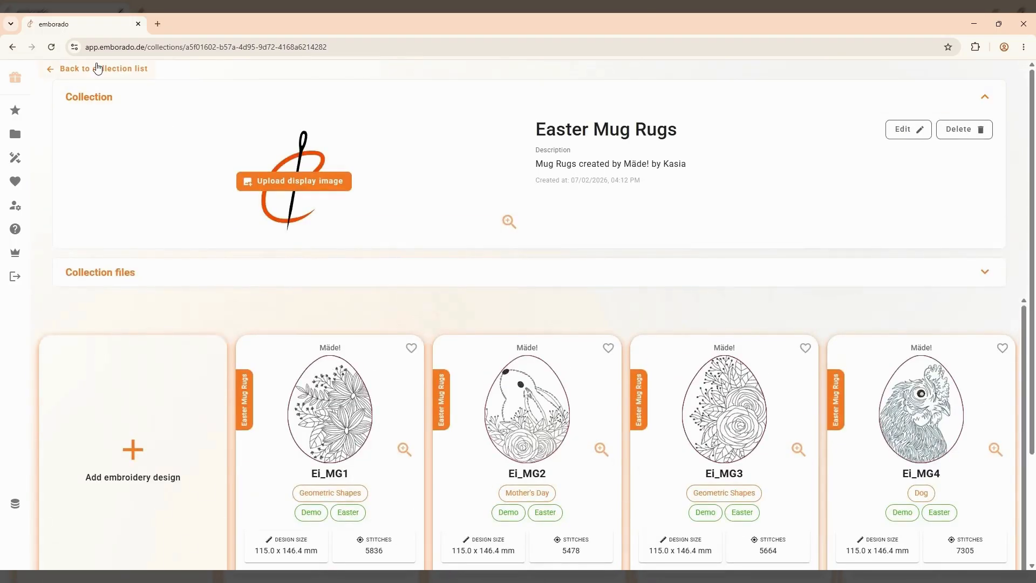
pyautogui.click(96, 68)
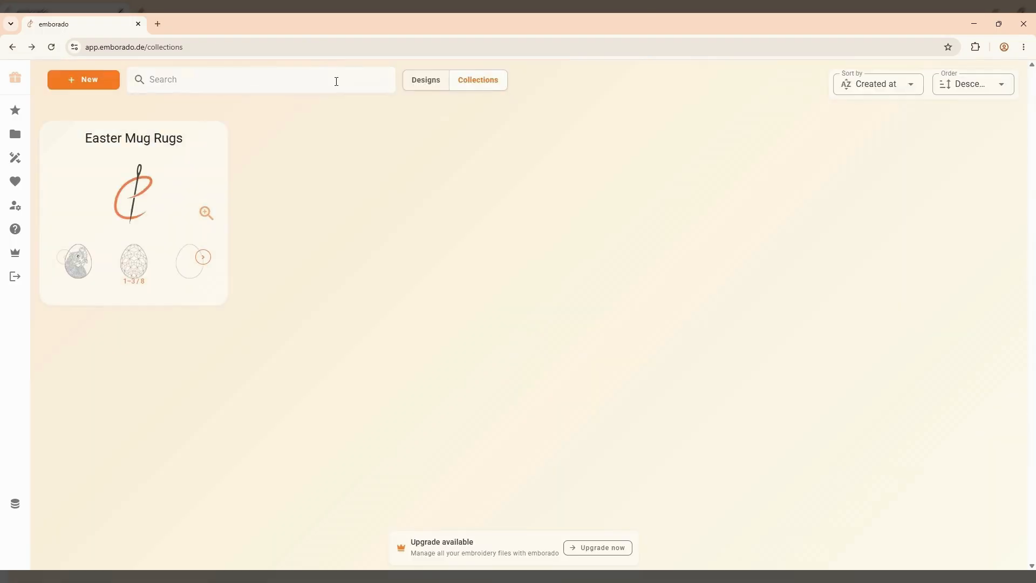
pyautogui.click(428, 86)
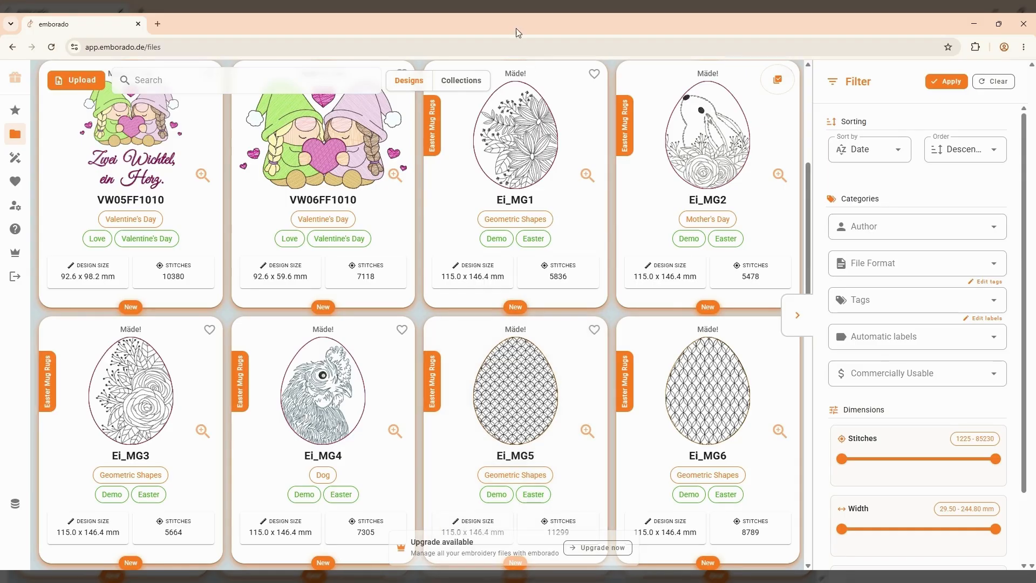
pyautogui.click(479, 81)
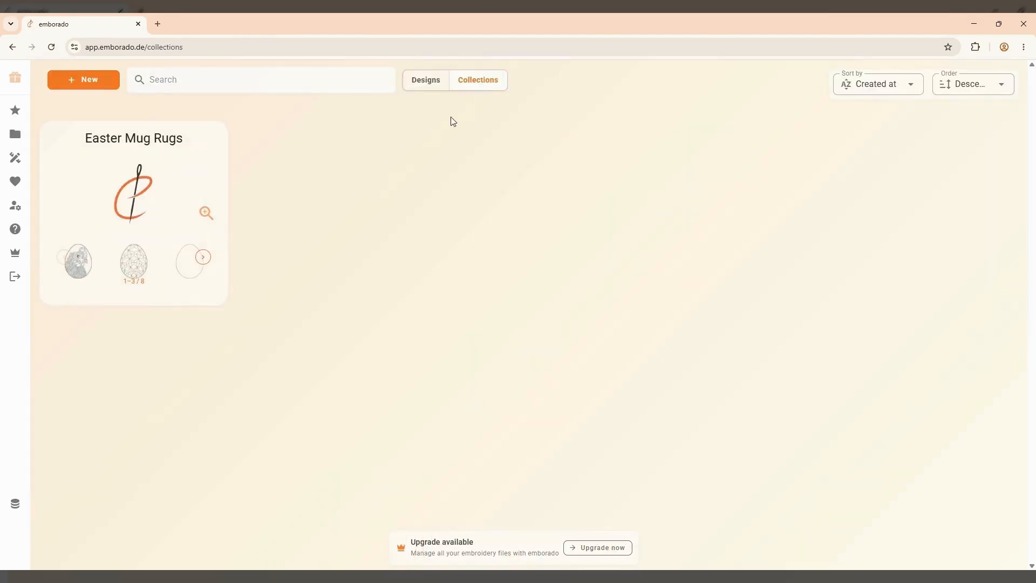
pyautogui.click(162, 169)
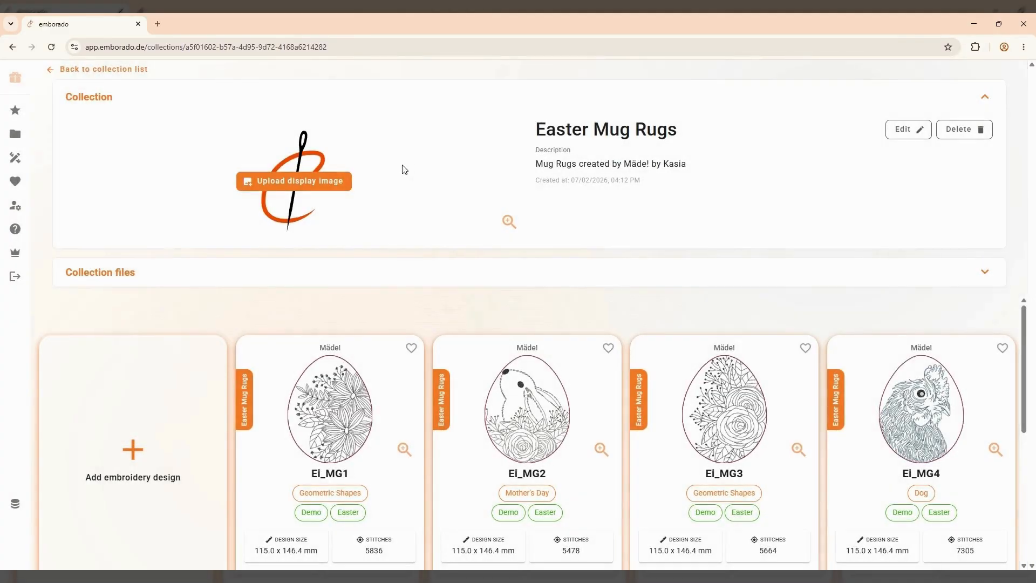
# Upload the eight-egg overview picture as the collection's display image
pyautogui.click(289, 188)
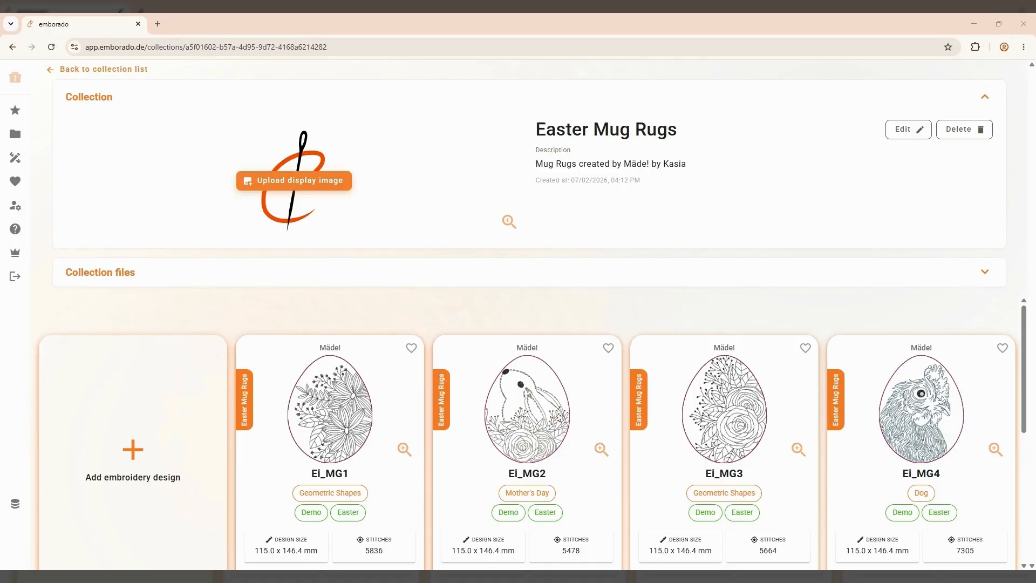
pyautogui.click(417, 460)
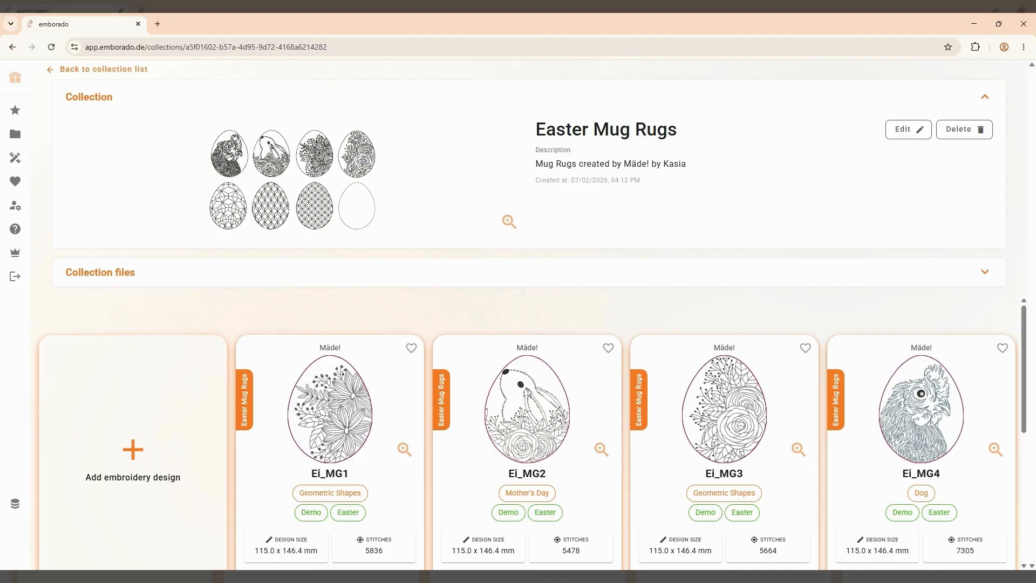
# Attach the PDF instructions file, preview it, and return to the collections list
pyautogui.click(211, 283)
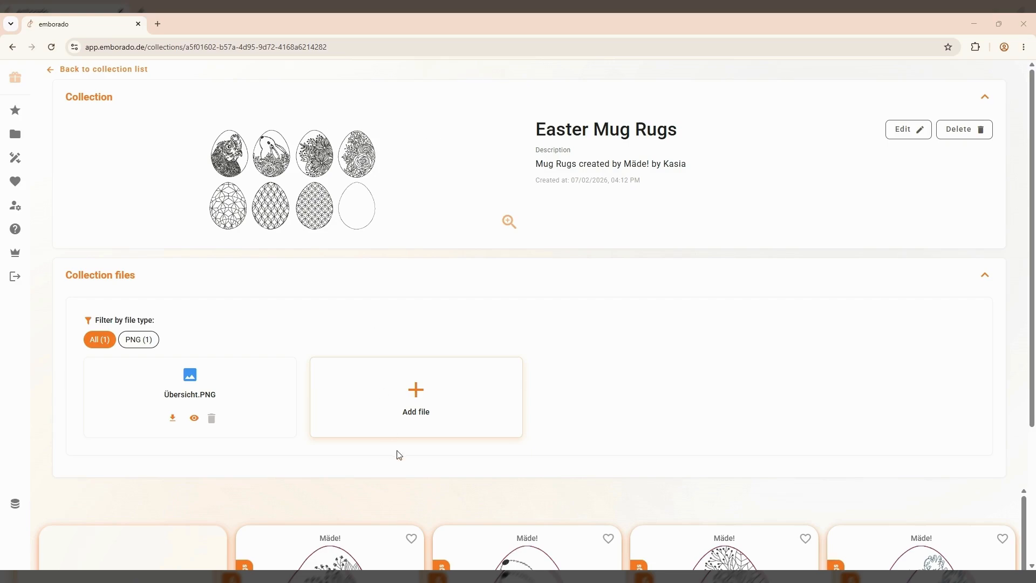
pyautogui.click(415, 459)
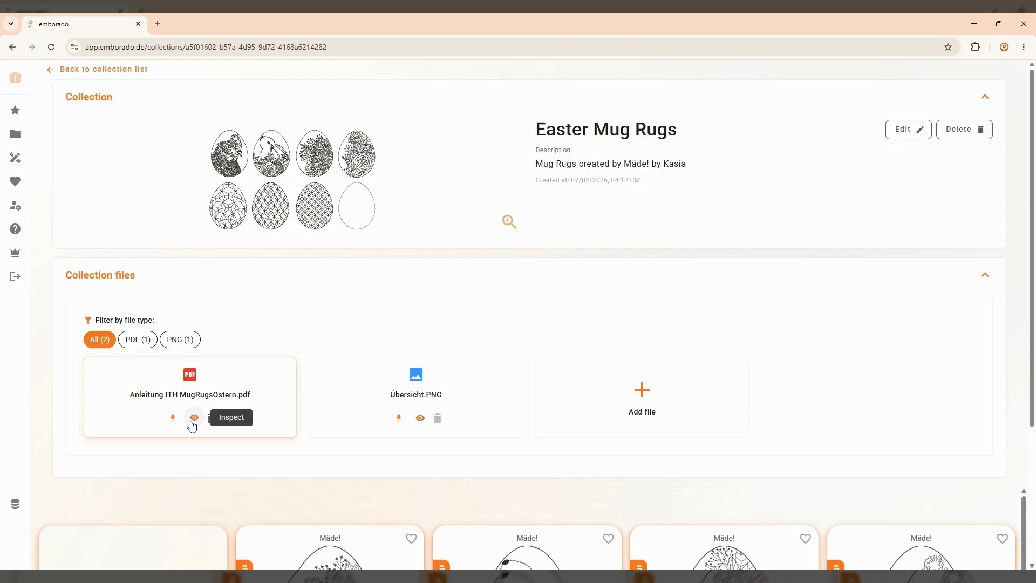
pyautogui.click(192, 420)
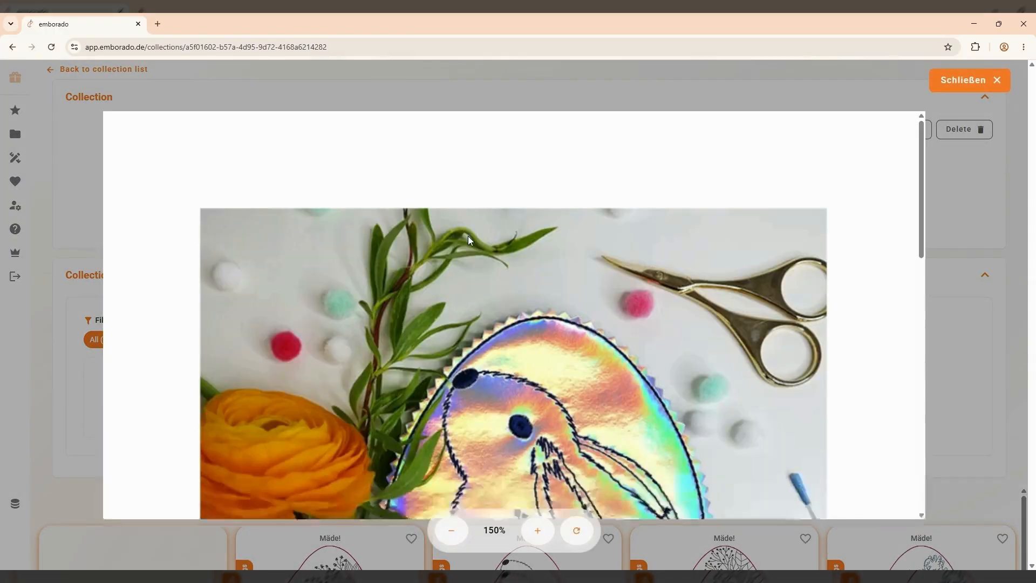
pyautogui.scroll(-10, 468, 241)
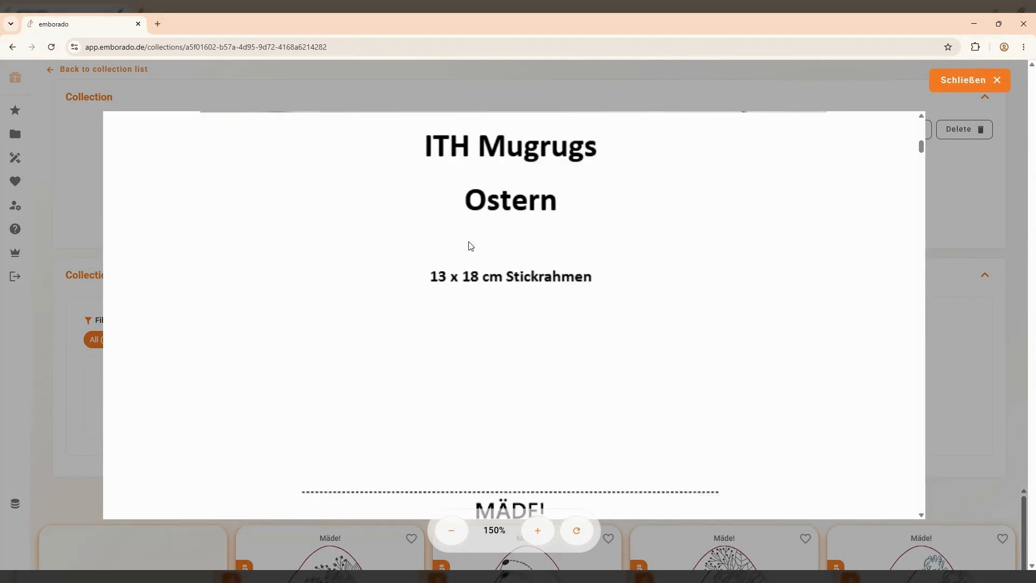
pyautogui.click(951, 92)
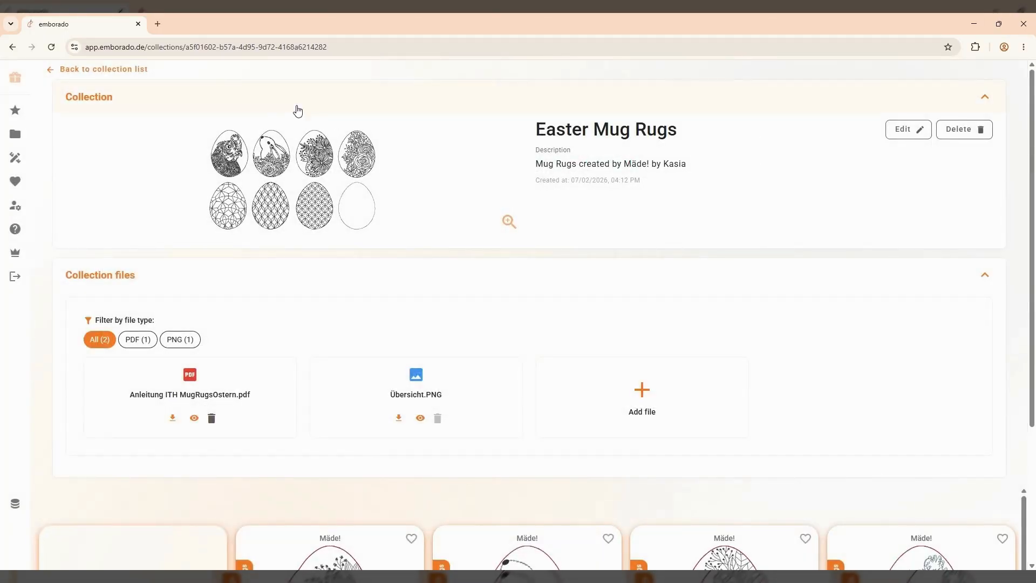
pyautogui.click(121, 69)
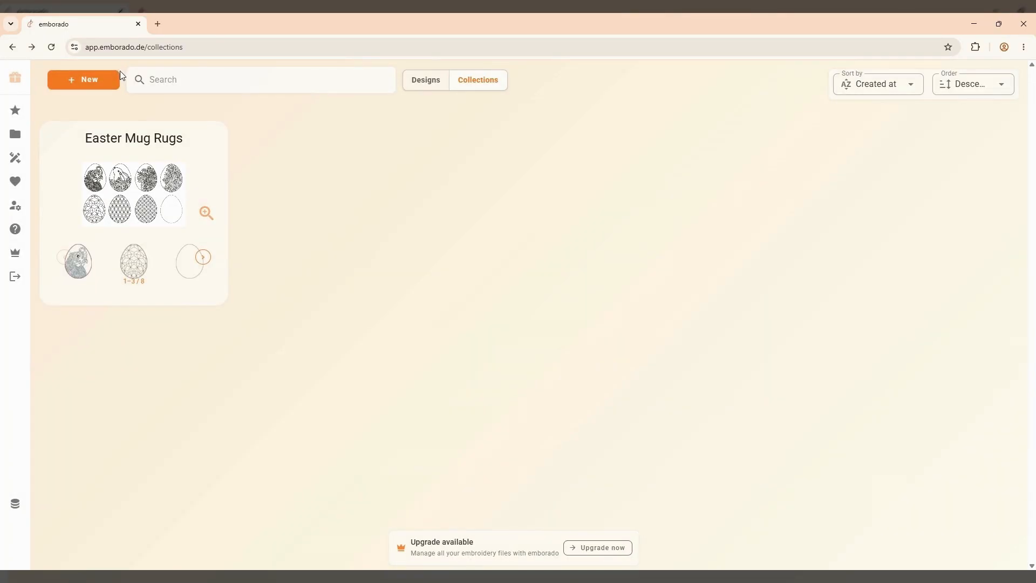
# Open My Designs and bring up the detail page of design VW01FM1010
pyautogui.moveTo(25, 136)
pyautogui.click(64, 134)
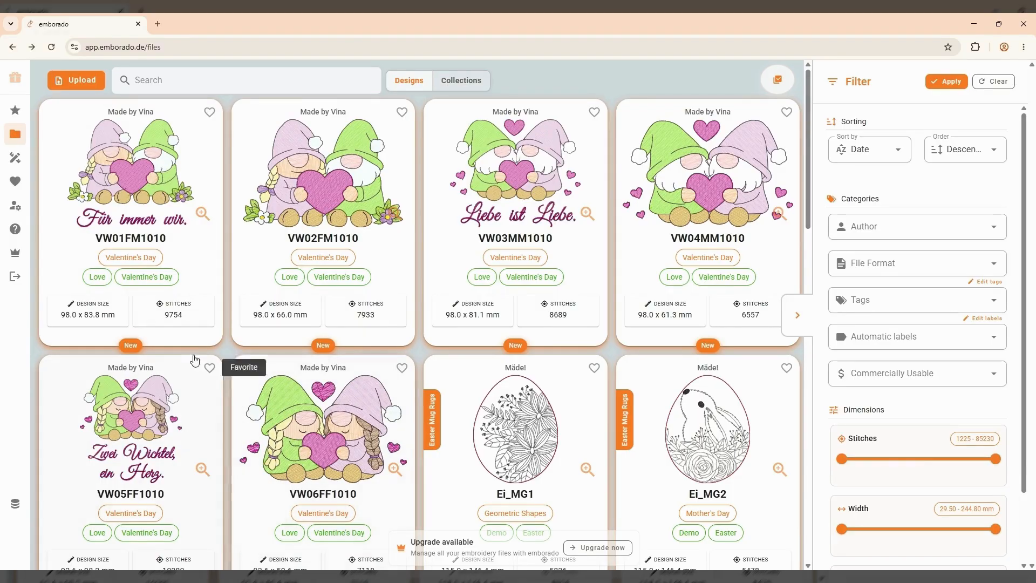
pyautogui.click(153, 177)
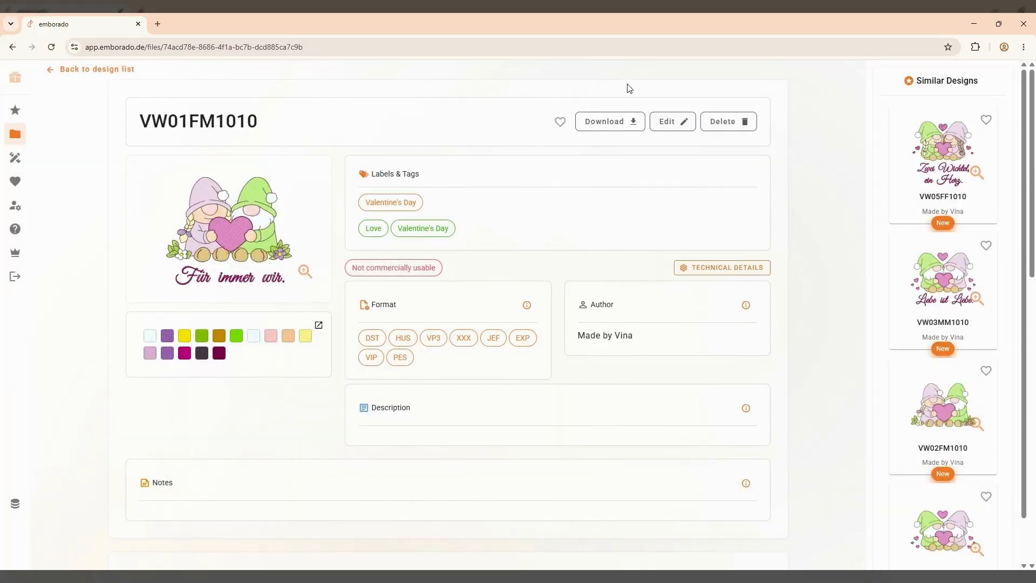
# Edit design VW01FM1010 and open its Collection dropdown
pyautogui.click(672, 122)
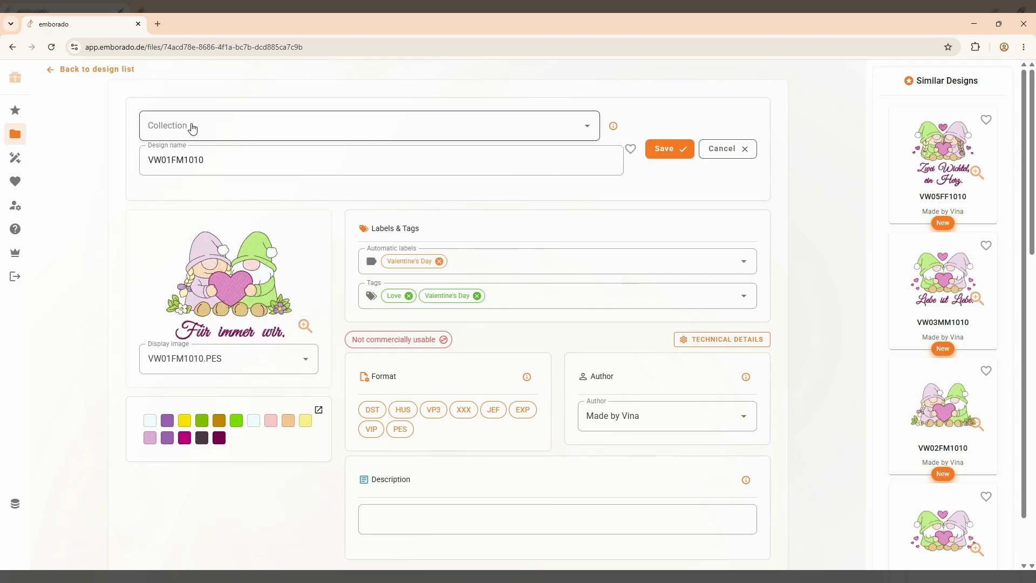
pyautogui.click(268, 127)
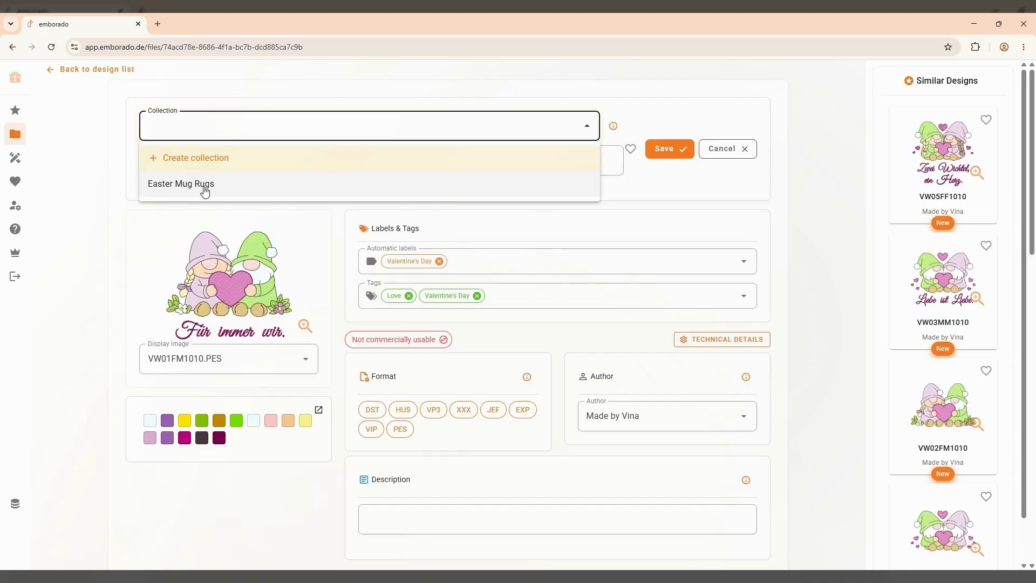
# Create a 'Valentines Gnomes' collection with a short maker description and save VW01FM1010 into it
pyautogui.click(222, 165)
pyautogui.click(372, 309)
pyautogui.write('Val')
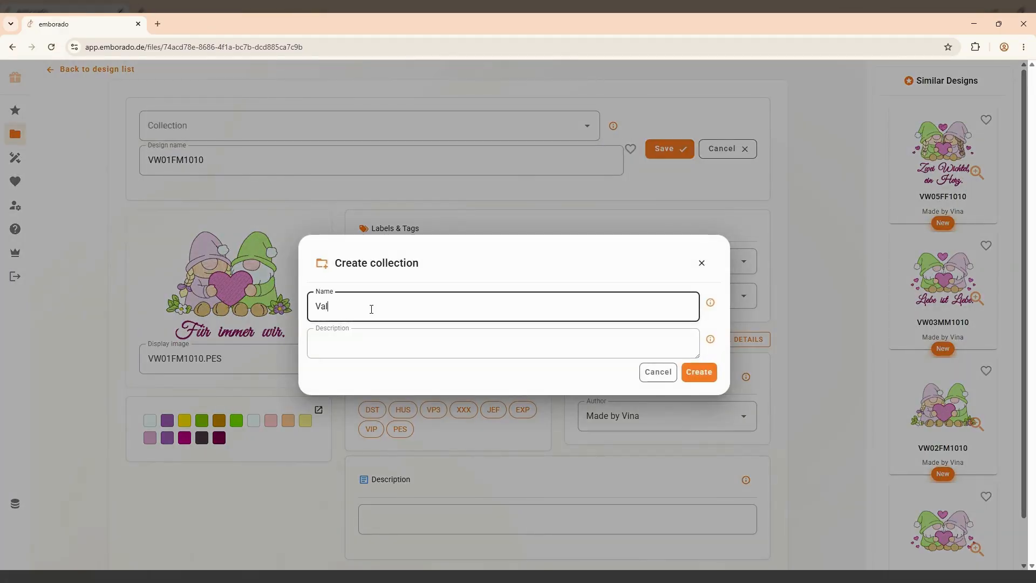
pyautogui.write('entines Gnomes')
pyautogui.click(372, 338)
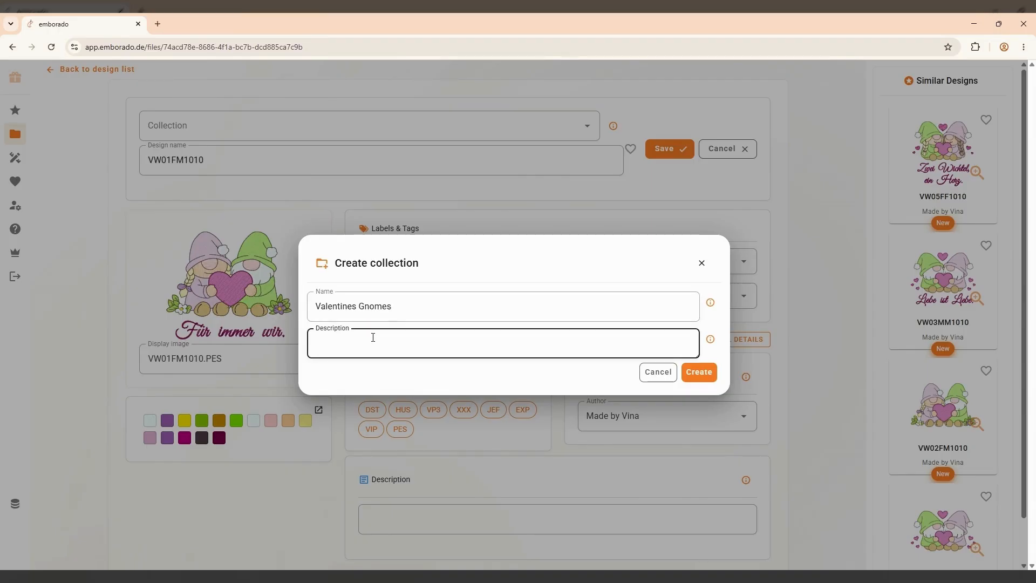
pyautogui.write('Gnomes from Made by Vina')
pyautogui.click(696, 372)
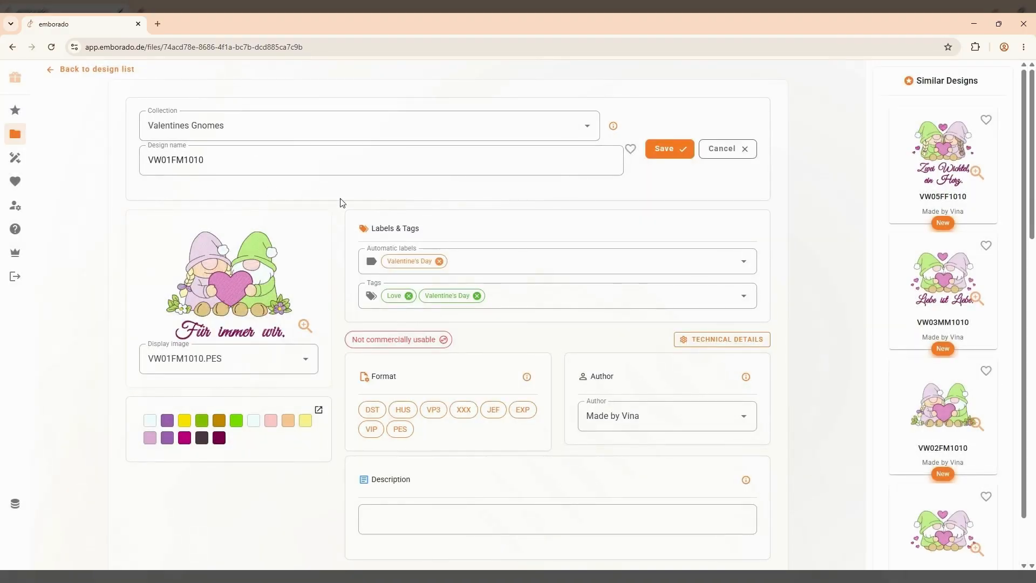
pyautogui.click(666, 149)
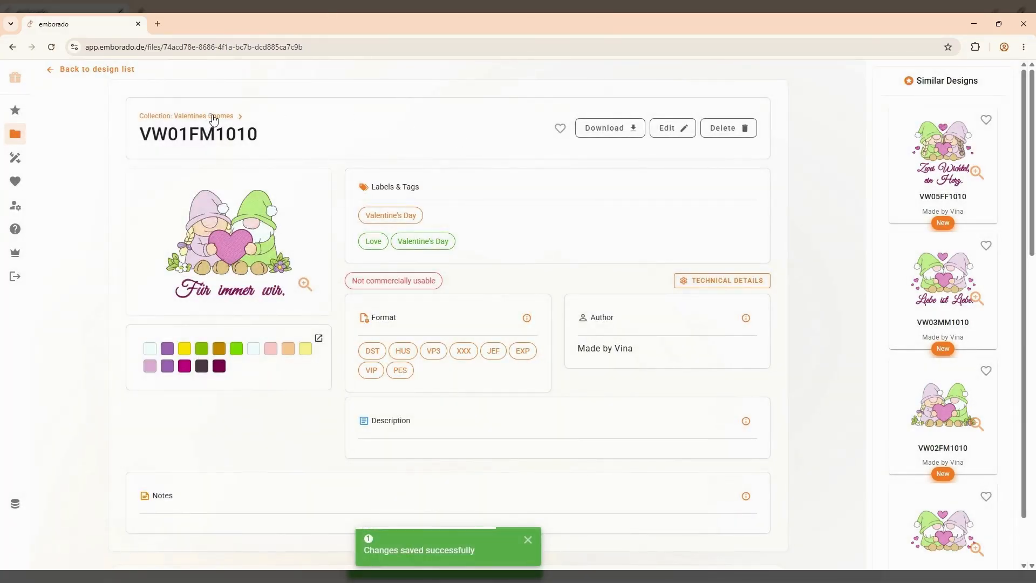
pyautogui.click(214, 117)
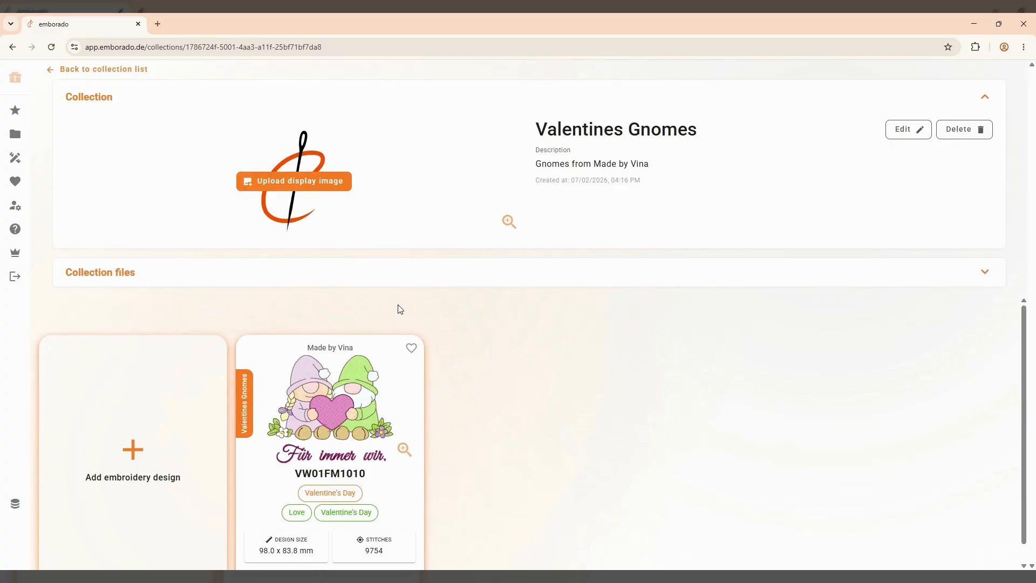
# From the Valentines Gnomes page, start adding another embroidery design
pyautogui.click(133, 452)
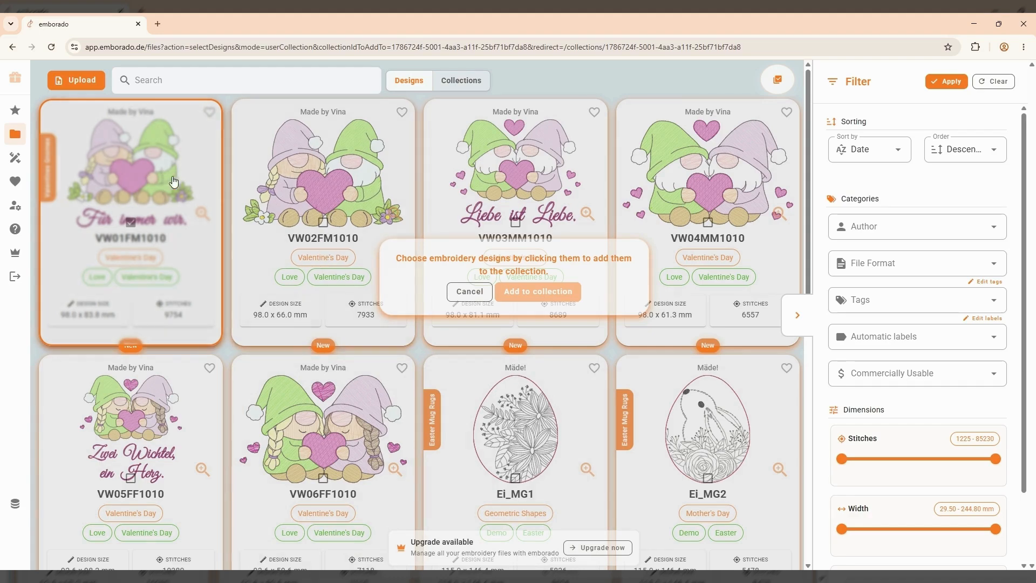
# Select gnome designs VW02FM1010, VW03MM1010, VW04MM1010, VW05FF1010 and VW06FF1010
pyautogui.click(341, 190)
pyautogui.click(526, 186)
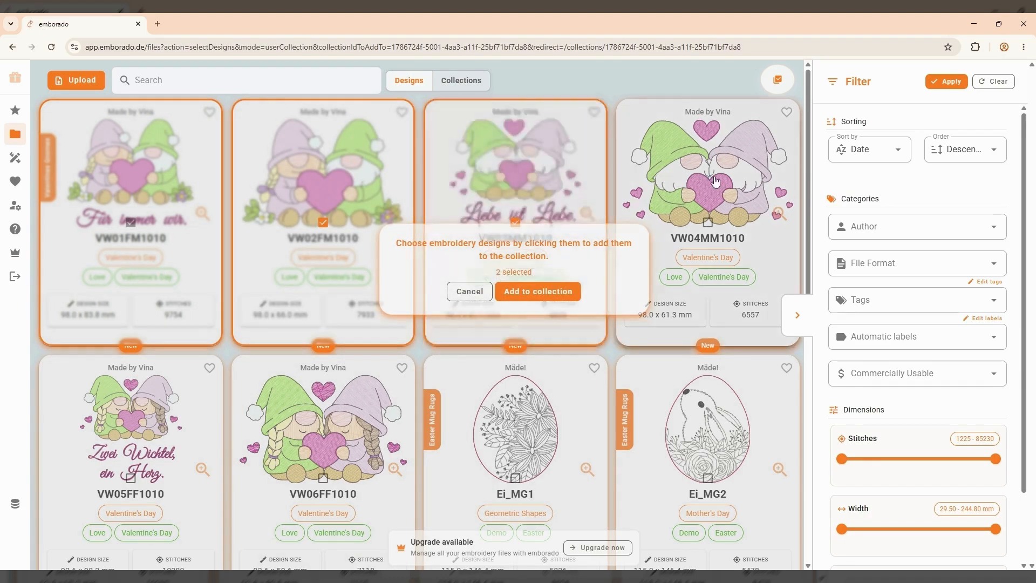
pyautogui.click(715, 185)
pyautogui.click(152, 425)
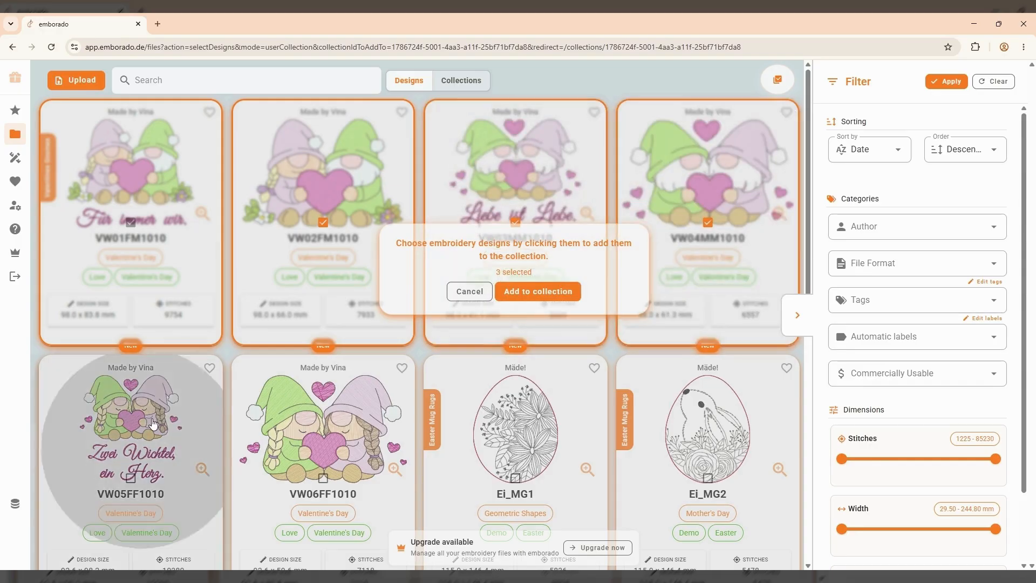
pyautogui.click(275, 425)
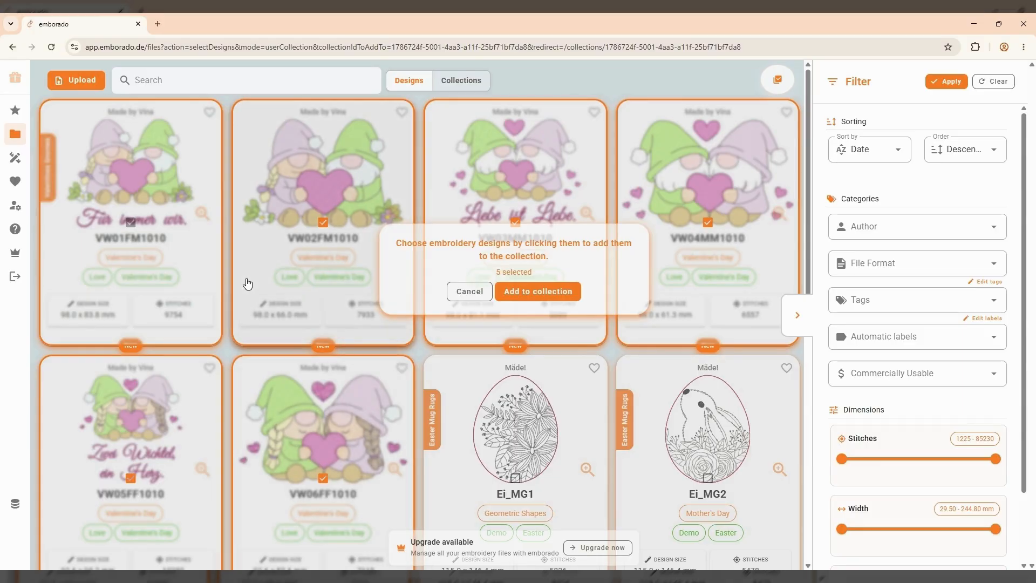
# Filter the library by the gnome designs' author and add the five selections to the collection
pyautogui.click(258, 75)
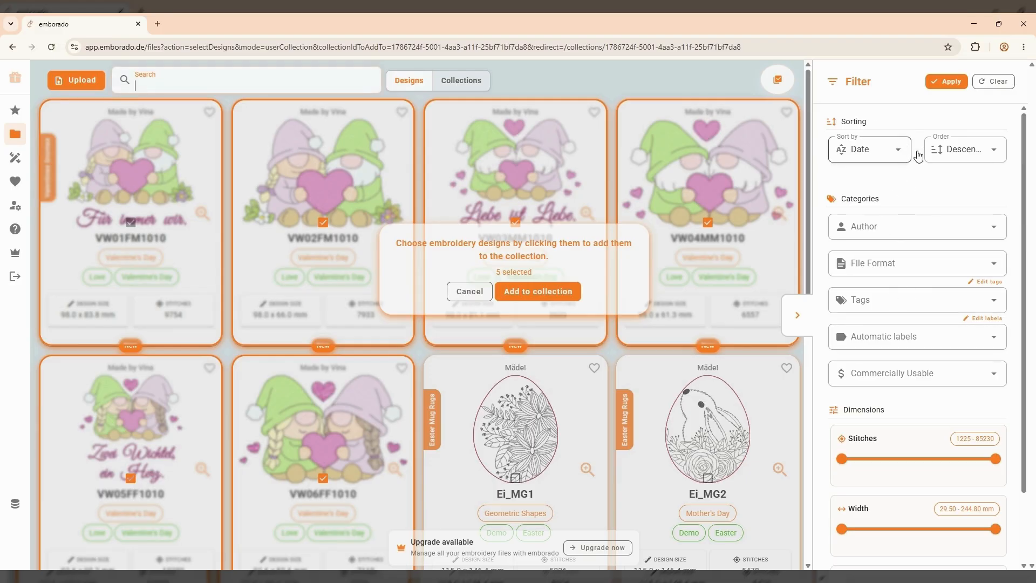
pyautogui.click(910, 230)
pyautogui.scroll(-1, 902, 279)
pyautogui.click(902, 285)
pyautogui.click(943, 83)
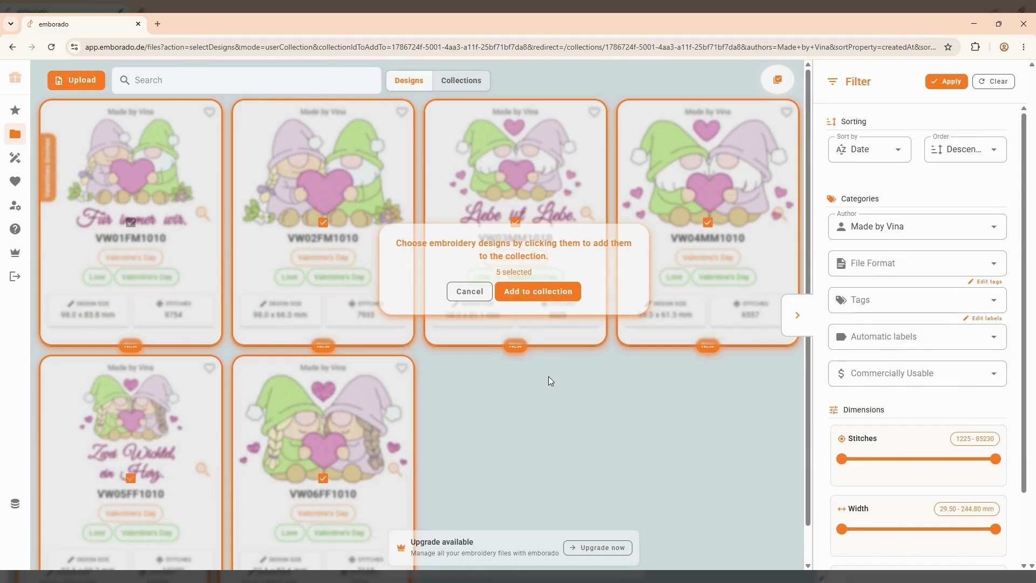
pyautogui.click(531, 291)
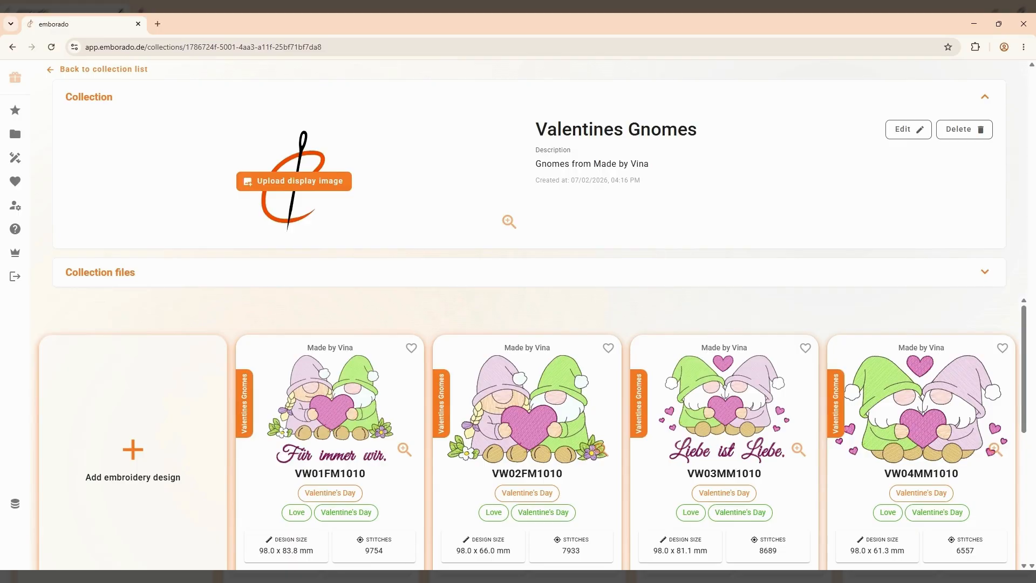
# Check Easter Mug Rugs and Valentines Gnomes in the collection list, then go back to the designs library
pyautogui.click(115, 69)
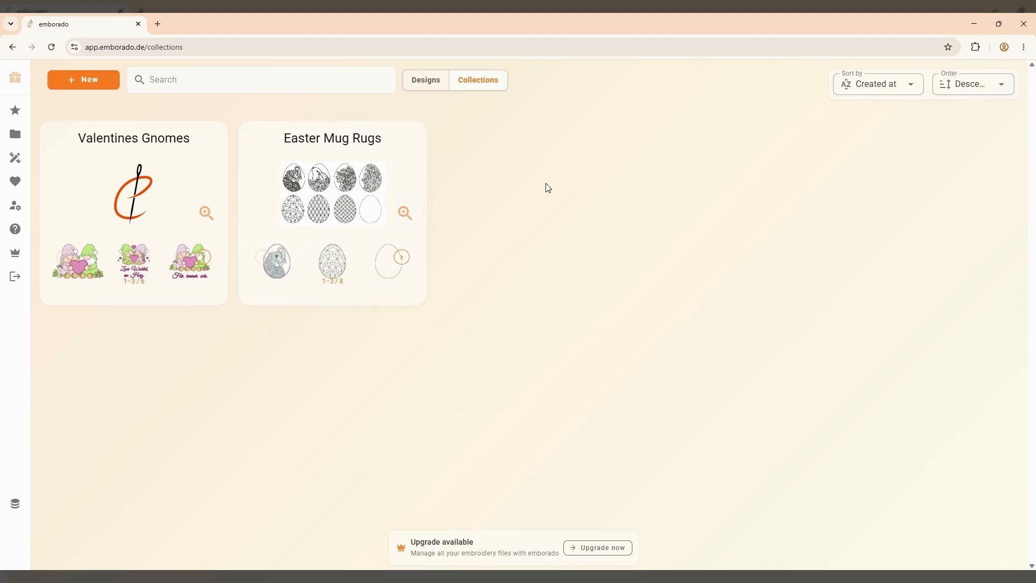
pyautogui.click(432, 80)
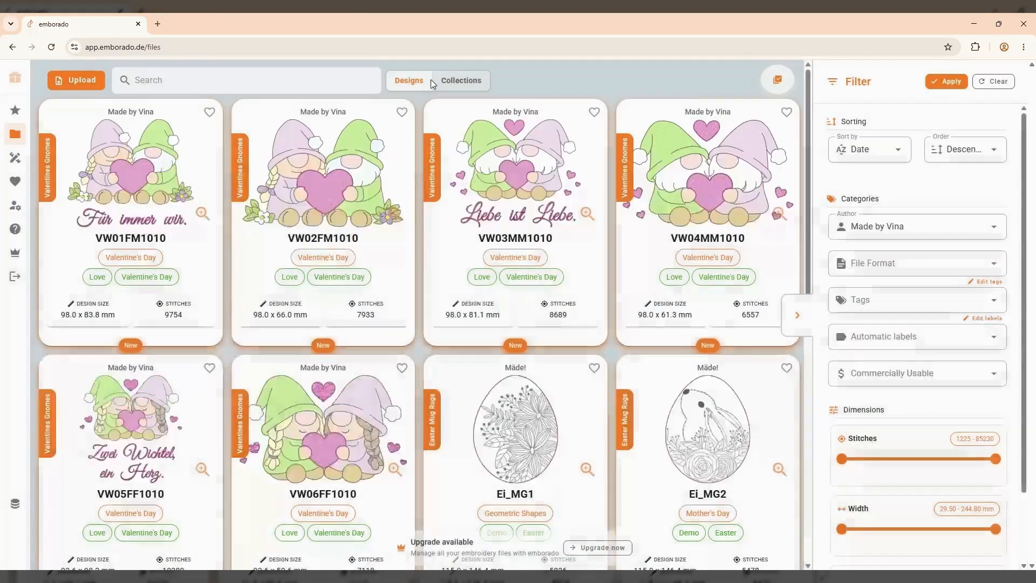